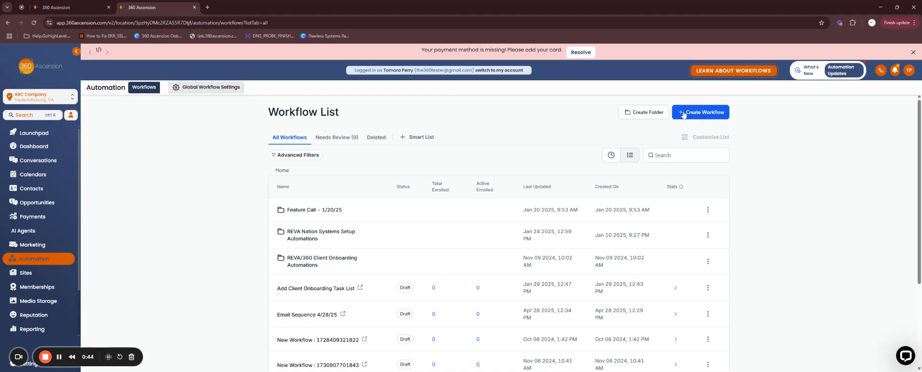
- Create a new workflow from the "Recipe - Instagram comment automation" template
left_click(685, 114)
left_click(694, 130)
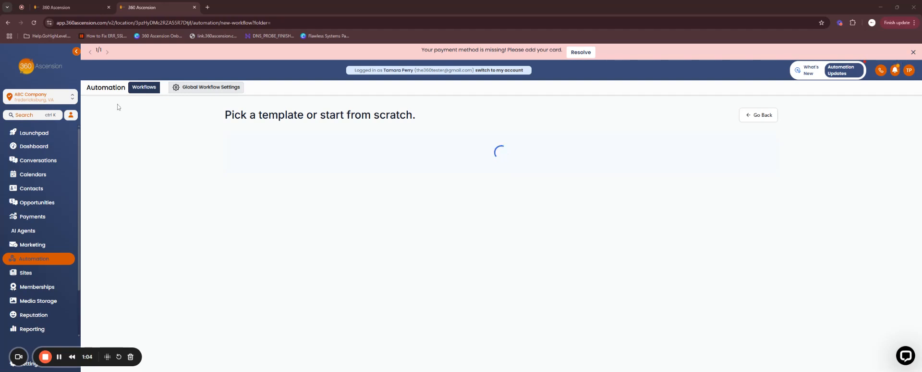
left_click(912, 52)
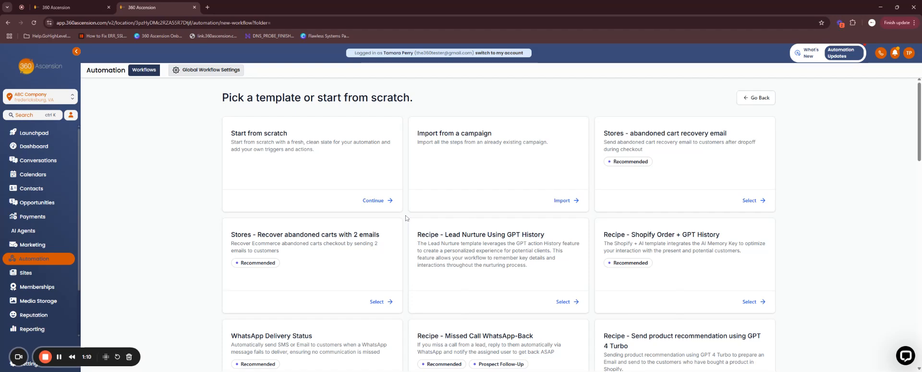
scroll(406, 218, "down", 1)
scroll(406, 218, "down", 5)
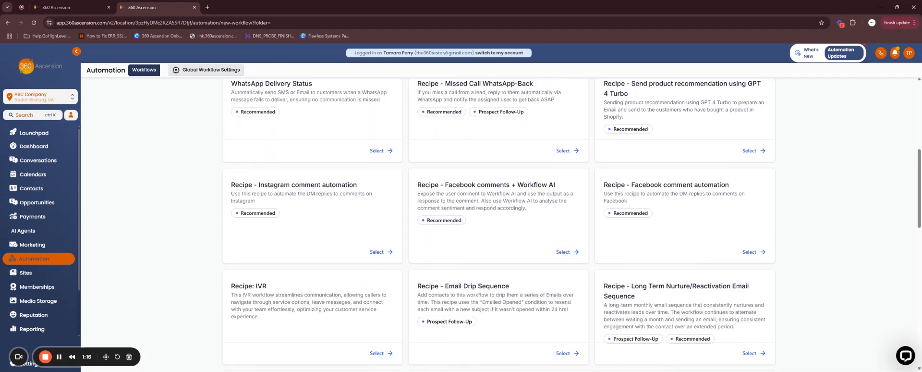
left_click(381, 253)
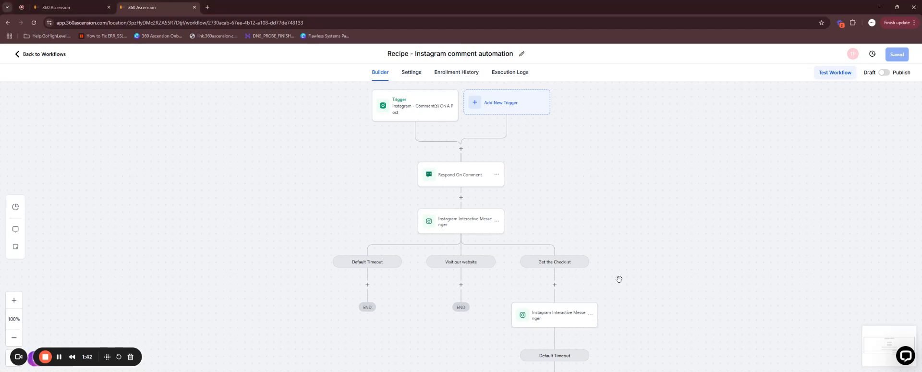
- Set the Page Is filter of the Instagram comment trigger to Digital Transaction Solutions
left_click(409, 109)
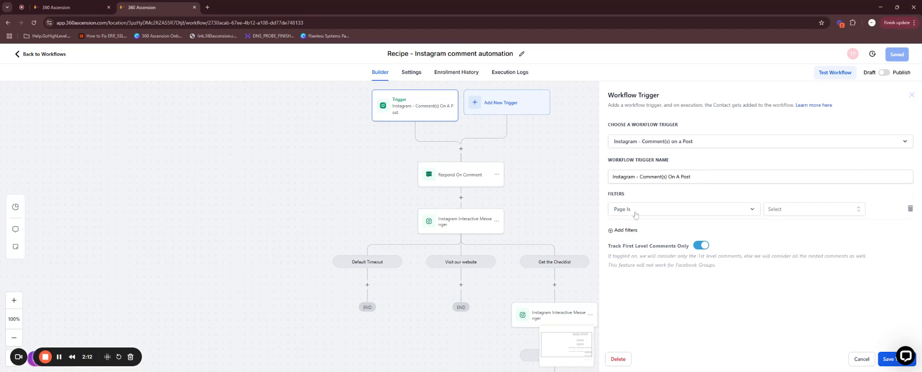
left_click(782, 213)
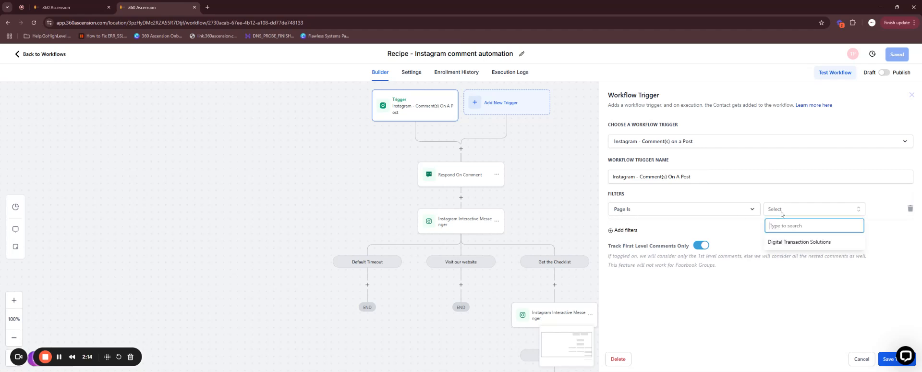
left_click(781, 243)
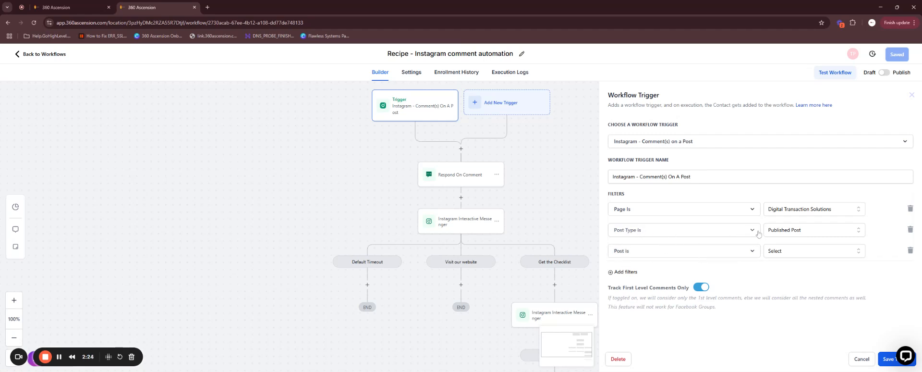
- Switch the trigger's Post Type filter to Custom and back to Published Post
left_click(781, 235)
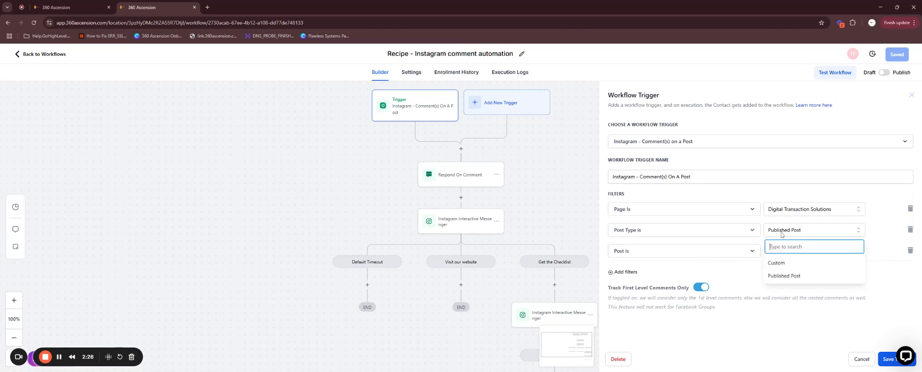
left_click(780, 264)
left_click(795, 234)
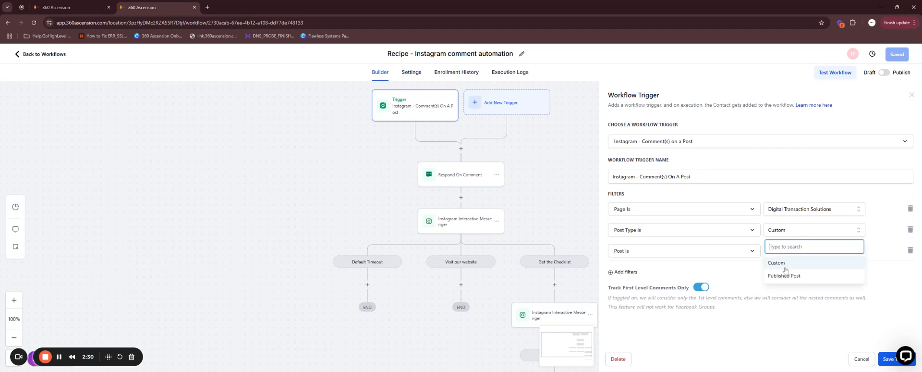
left_click(784, 275)
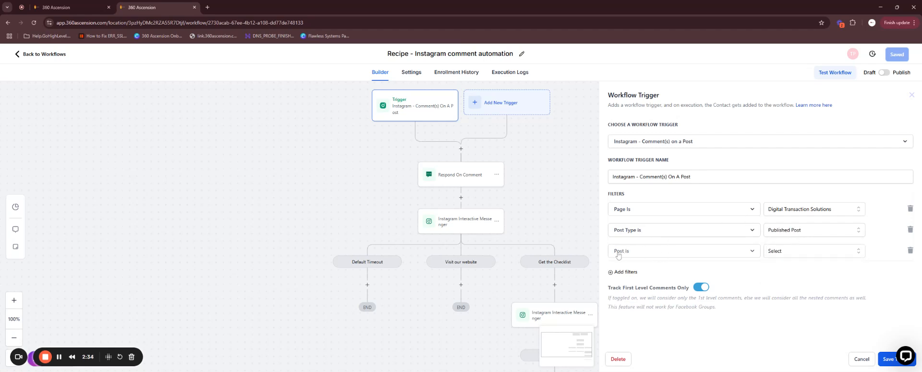
- Delete the trigger's Post is filter and add an Exact Match filter in its place
left_click(783, 252)
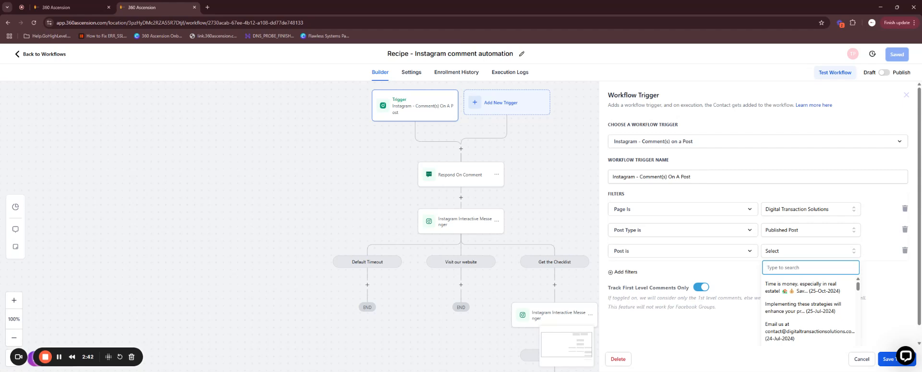
left_click(904, 251)
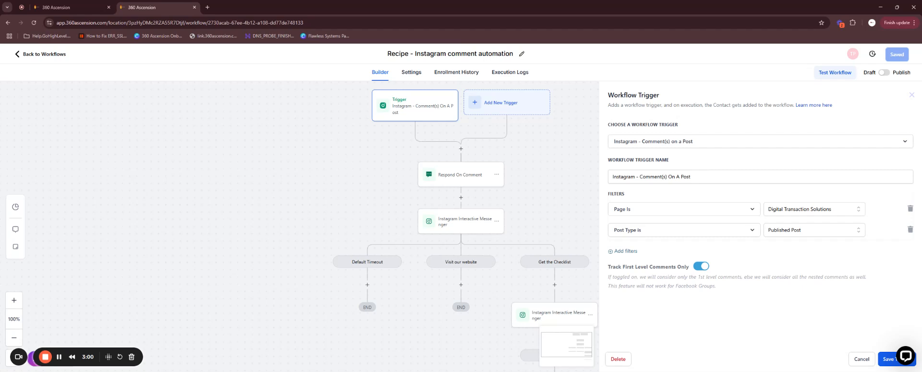
left_click(625, 251)
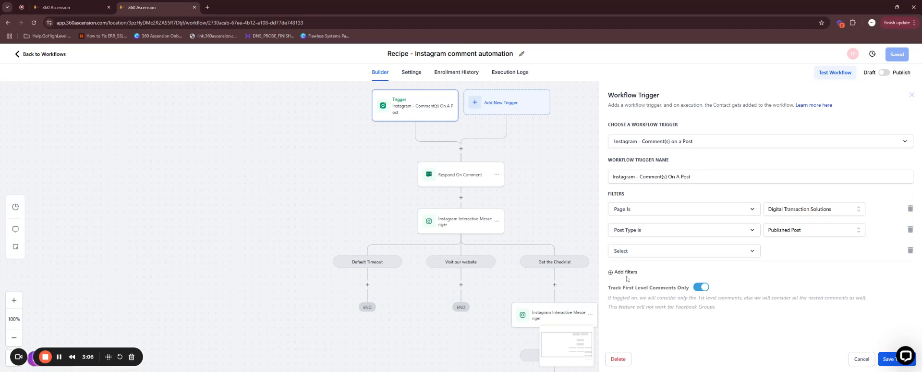
left_click(662, 253)
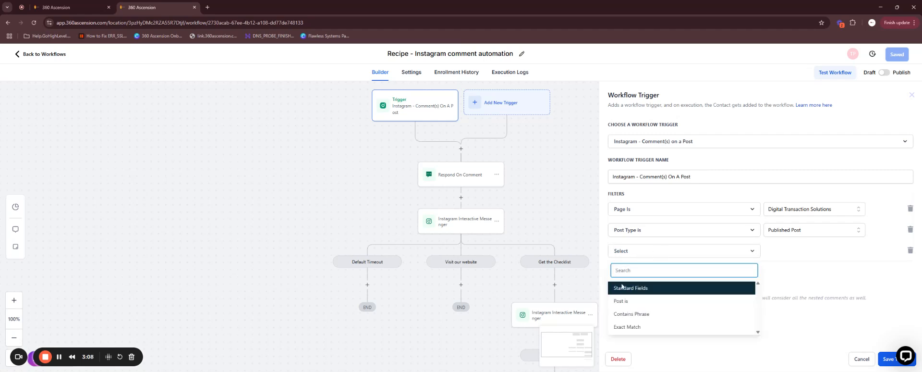
left_click(625, 330)
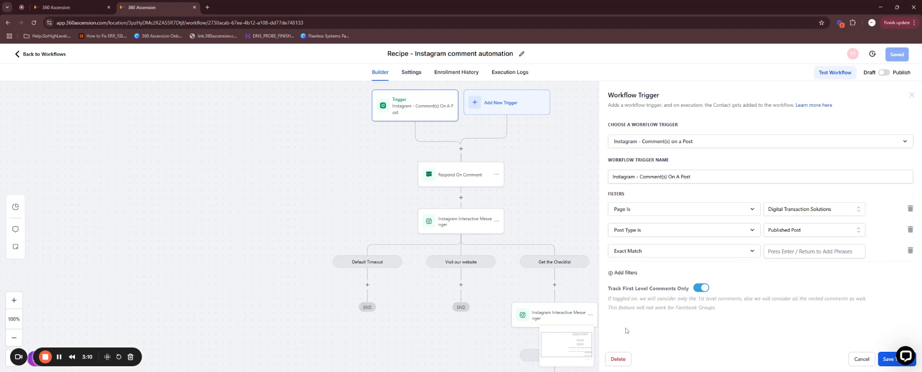
left_click(640, 253)
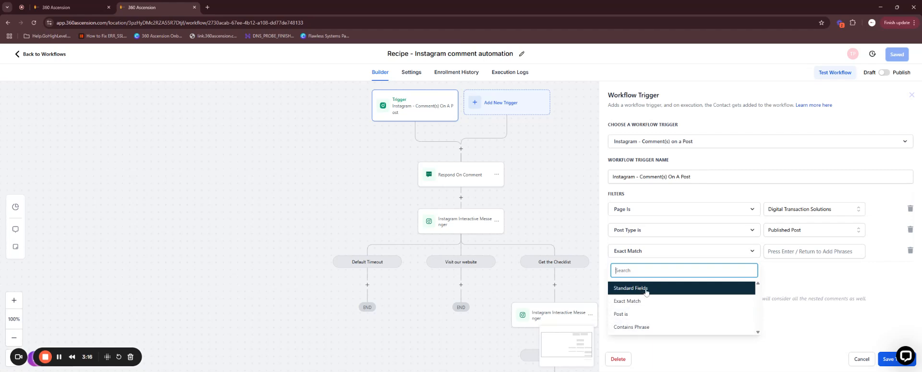
type("pip")
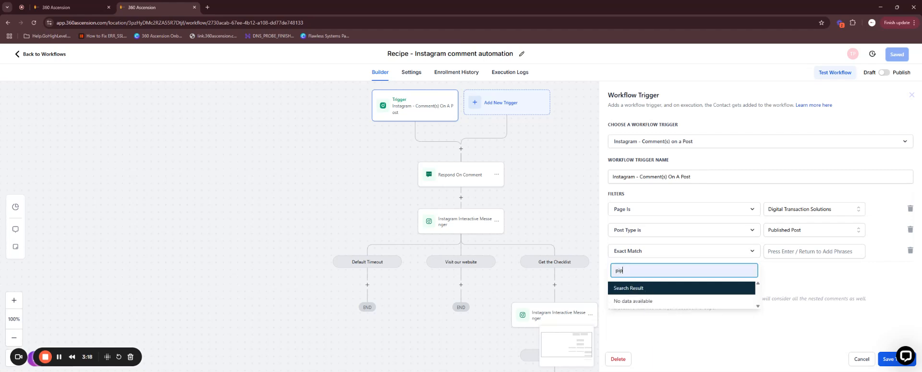
key("ctrl+a")
key("BackSpace")
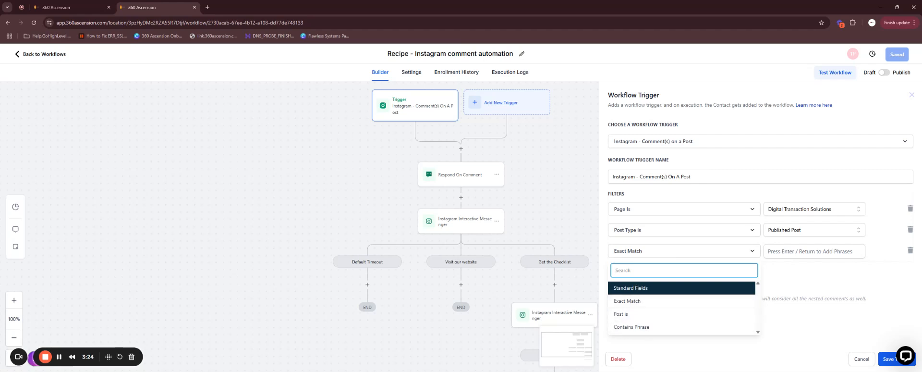
left_click(775, 275)
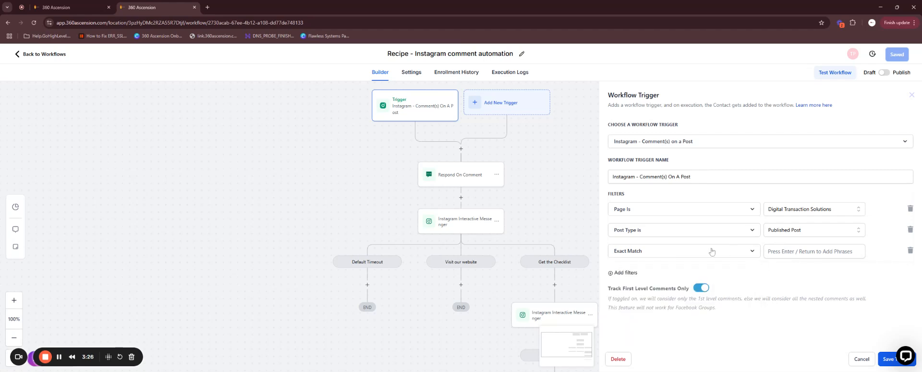
- Add the phrases Help and HELP to the Exact Match filter and save the trigger
left_click(781, 252)
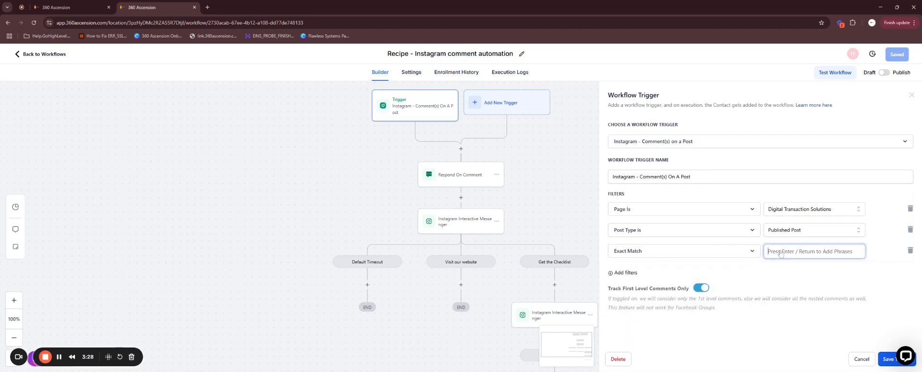
type("Help")
key("Return")
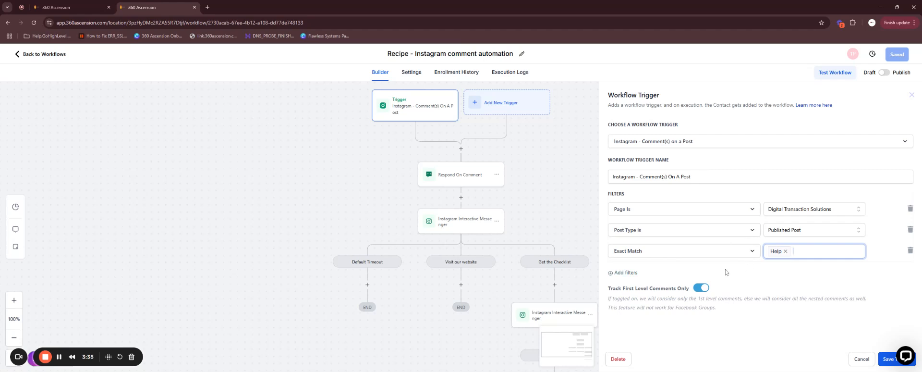
type("Help")
key("Return")
type("HELP")
key("Return")
left_click(888, 358)
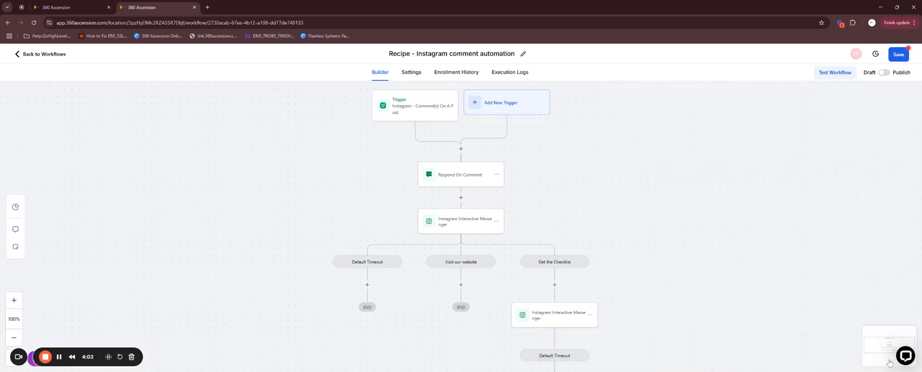
- Review the comment replies in the Respond On Comment action and save the action
left_click(445, 179)
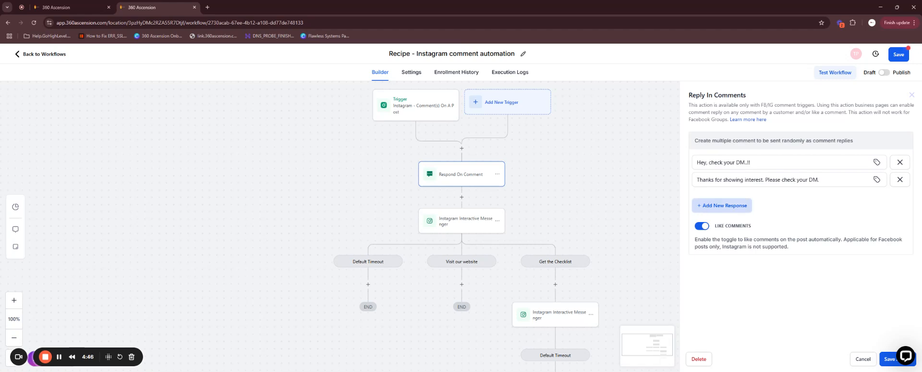
left_click(890, 359)
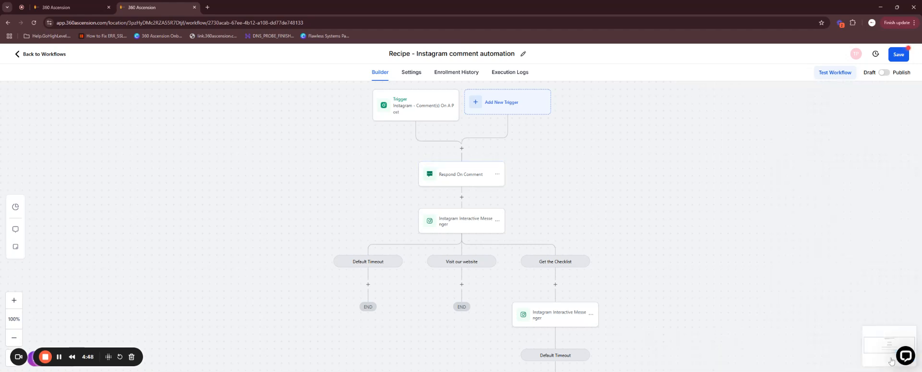
- Insert the contact's Full Name custom value after "Hi" in the message of the first Instagram Interactive Messenger action
left_click(459, 227)
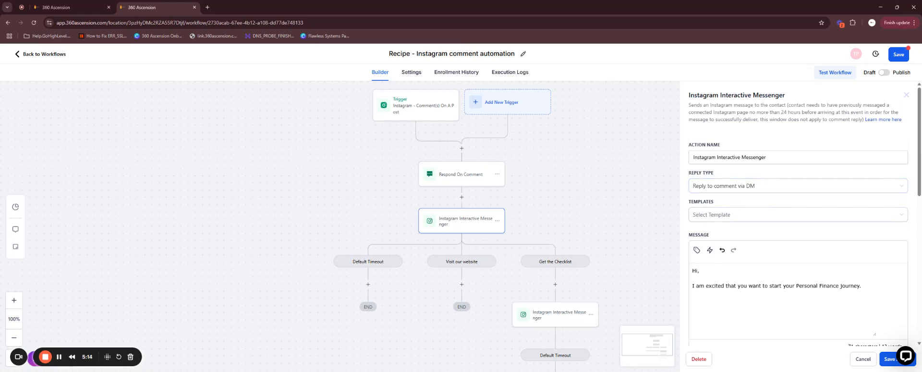
scroll(799, 214, "down", 3)
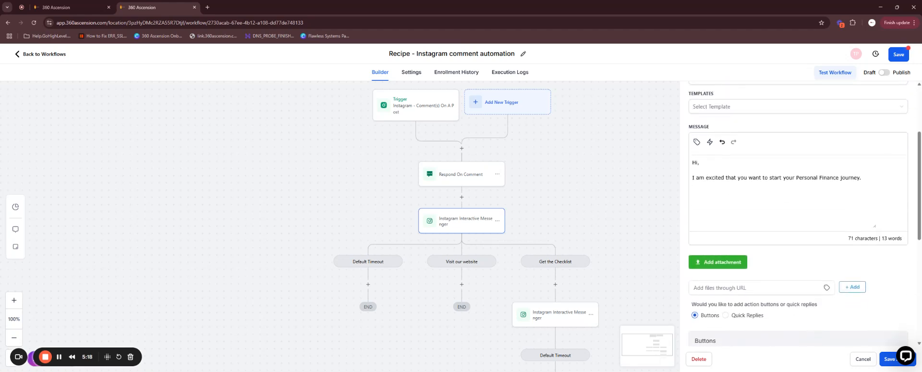
left_click_drag(861, 177, 692, 178)
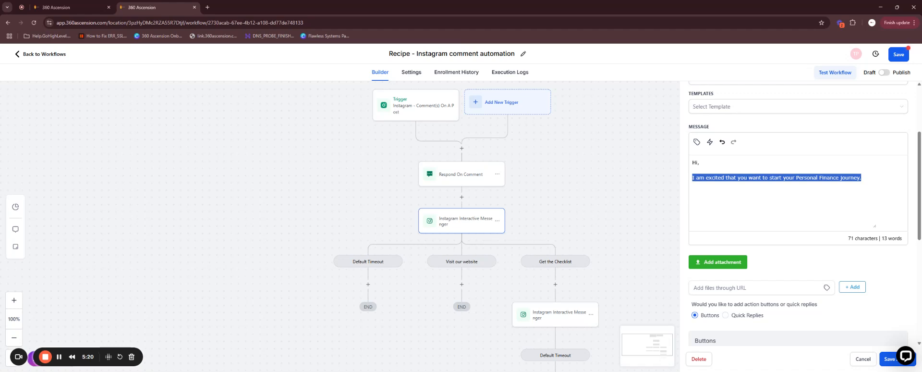
left_click(698, 162)
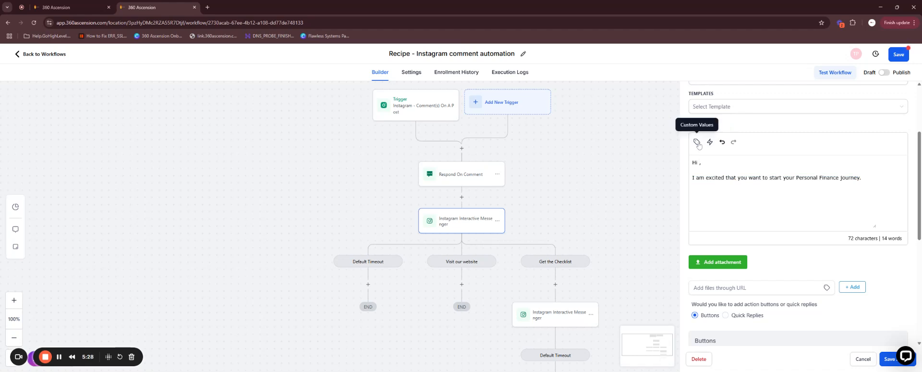
left_click(697, 143)
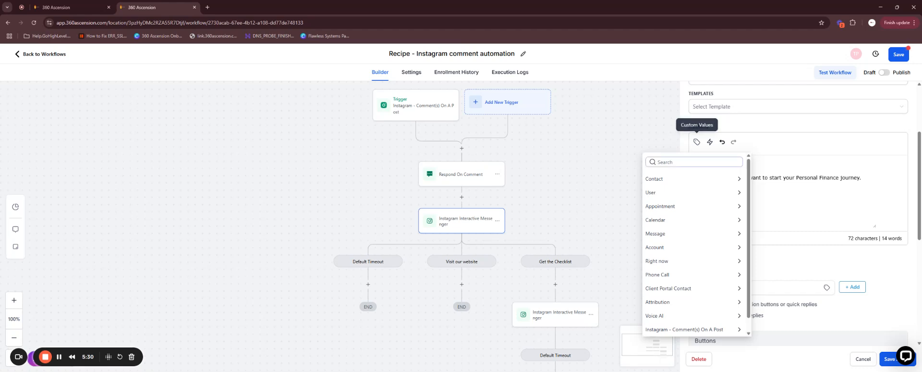
left_click(667, 179)
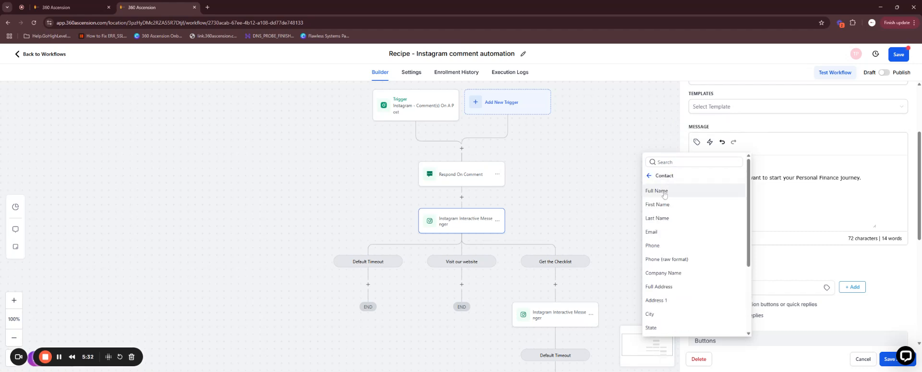
left_click(665, 193)
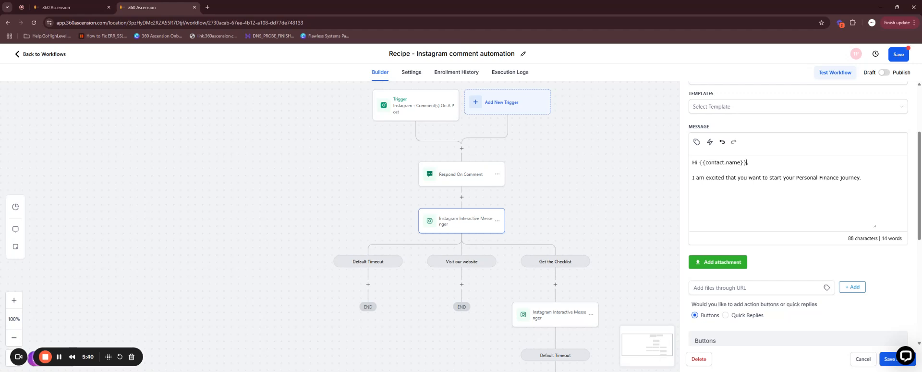
left_click(748, 163)
- Examine the attachment, file URL and button settings of the Instagram Interactive Messenger action
scroll(756, 197, "down", 3)
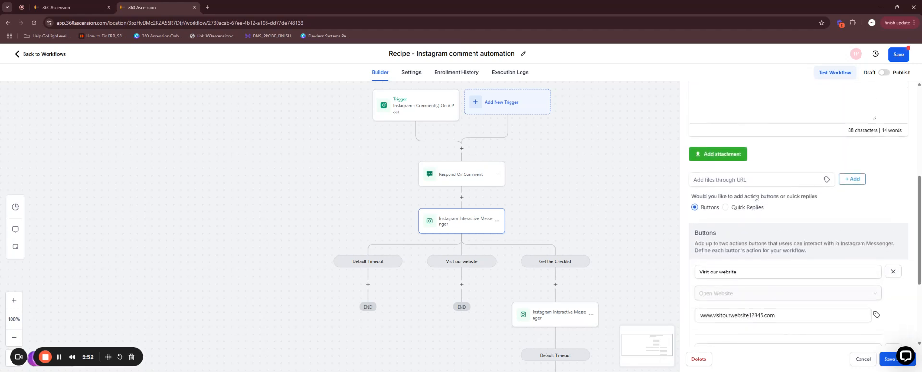
left_click(749, 180)
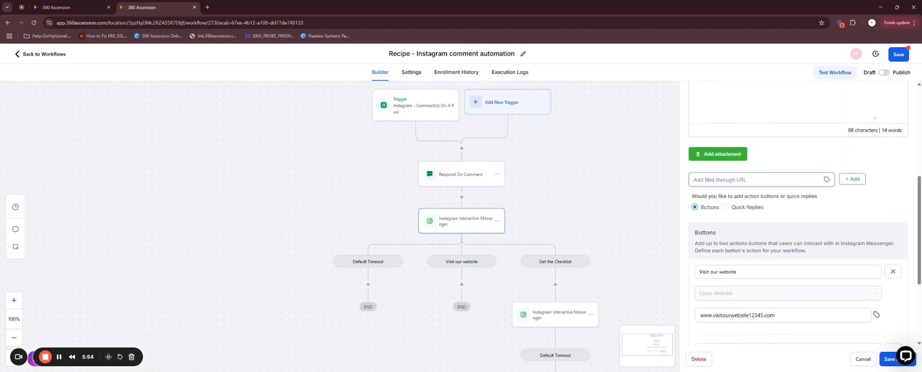
left_click(754, 191)
scroll(754, 190, "down", 1)
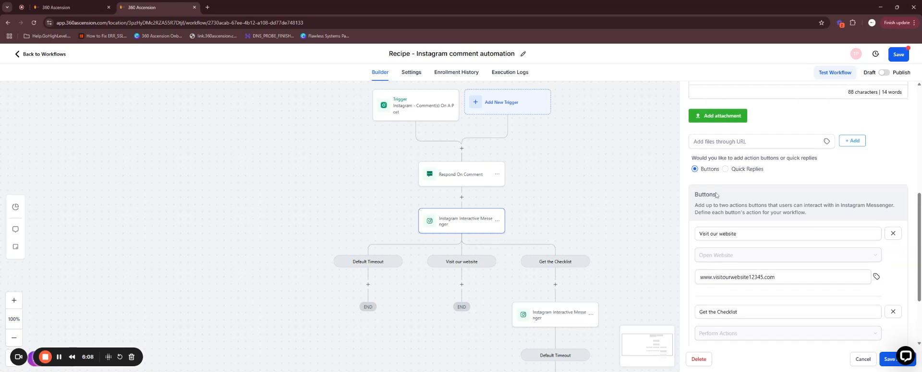
scroll(716, 194, "down", 2)
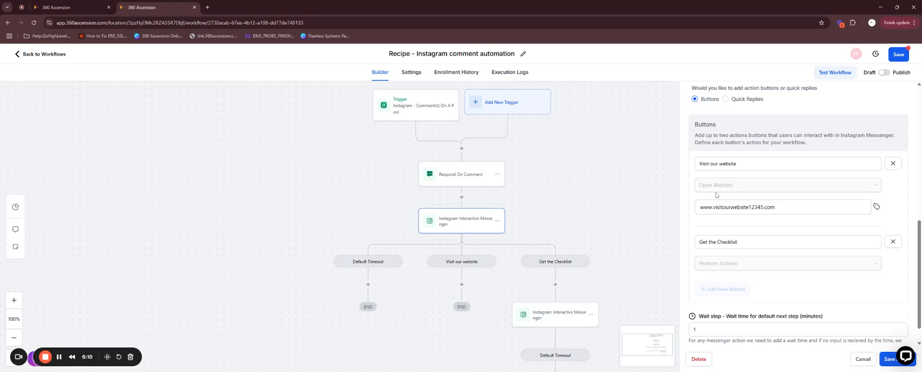
- Rename the "Visit our website" button of the Instagram Interactive Messenger action as "Check out our Website"
scroll(716, 195, "down", 1)
scroll(716, 152, "up", 2)
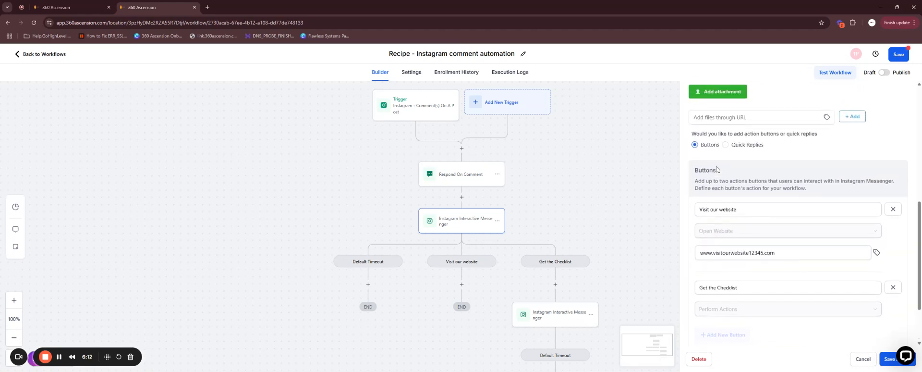
left_click_drag(738, 209, 693, 210)
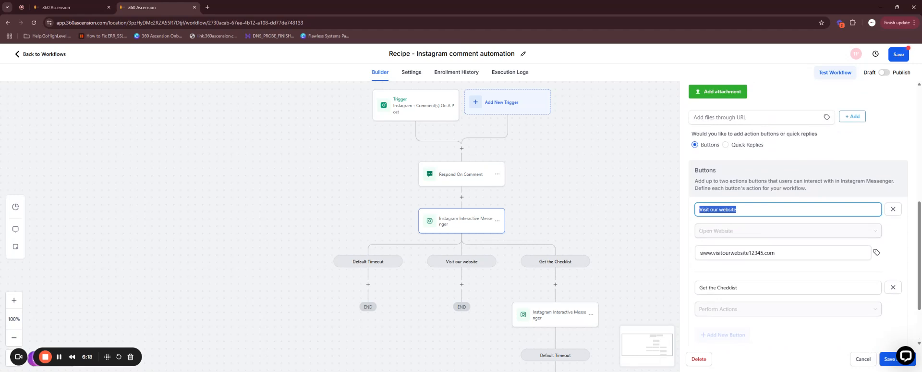
type("Check out")
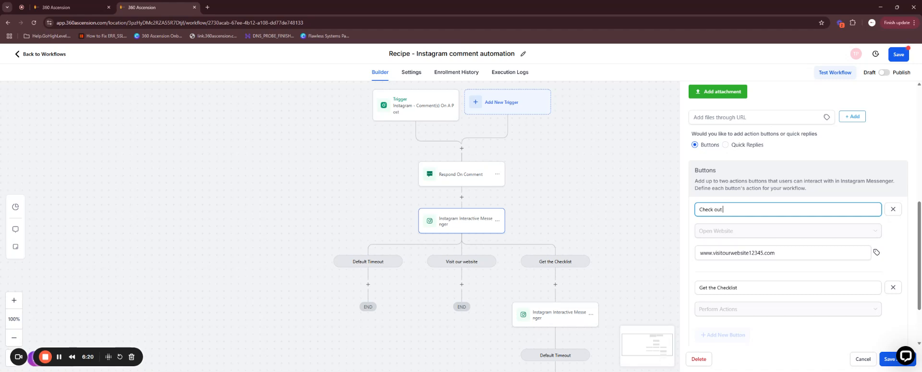
type(" of Webiste")
key("BackSpace")
type("ur")
left_click(745, 209)
key("BackSpace")
key("BackSpace")
type("site")
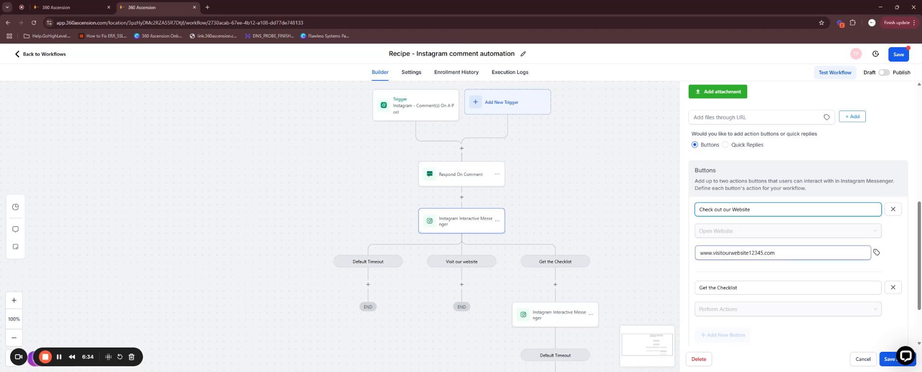
- Delete the "Get the Checklist" button together with its associated subsequent actions
scroll(746, 210, "down", 1)
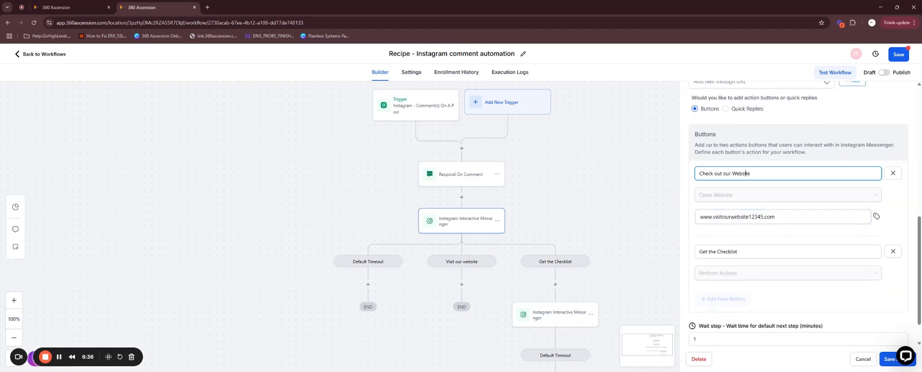
scroll(735, 267, "down", 1)
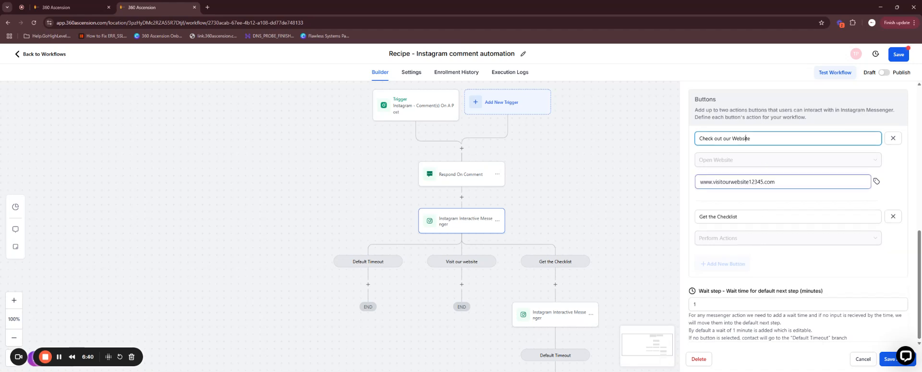
scroll(765, 165, "up", 1)
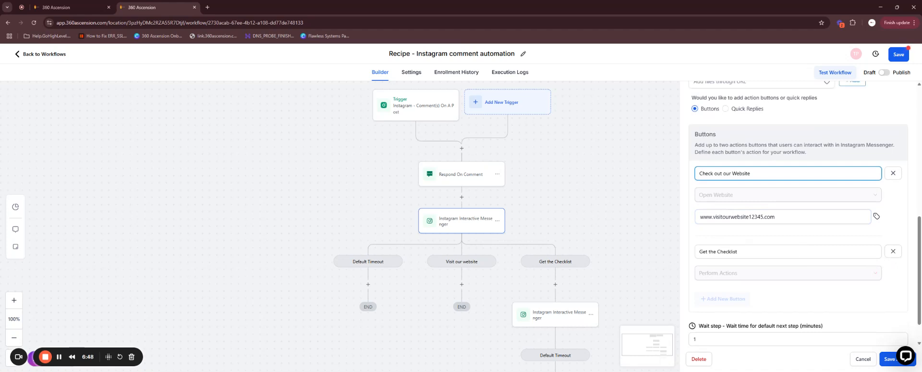
left_click(893, 251)
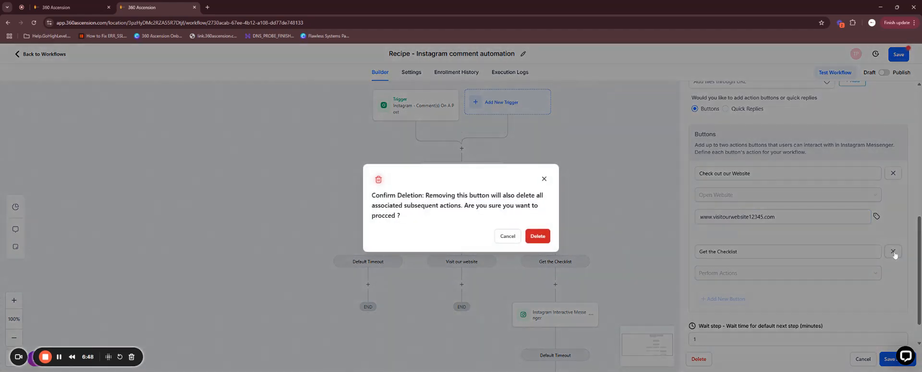
left_click(538, 236)
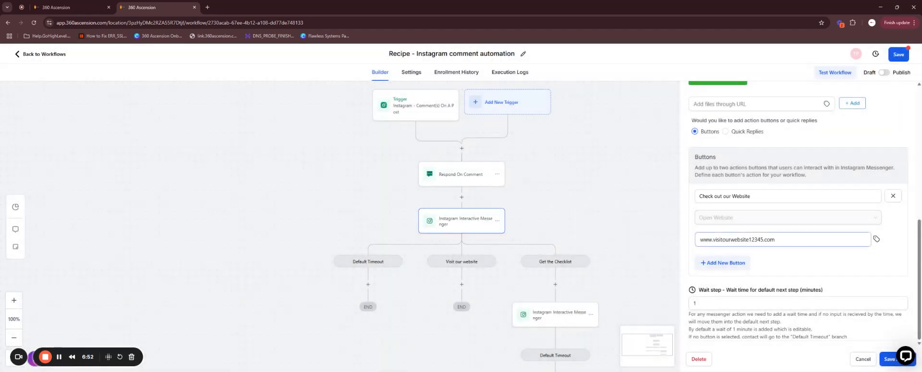
- Add a new button named "Check out our Checklist" to the interactive message
left_click(710, 264)
scroll(712, 268, "down", 2)
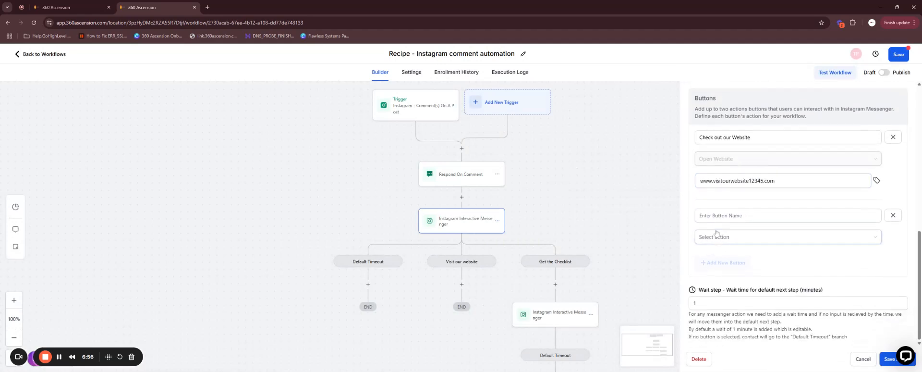
left_click(715, 217)
type("C")
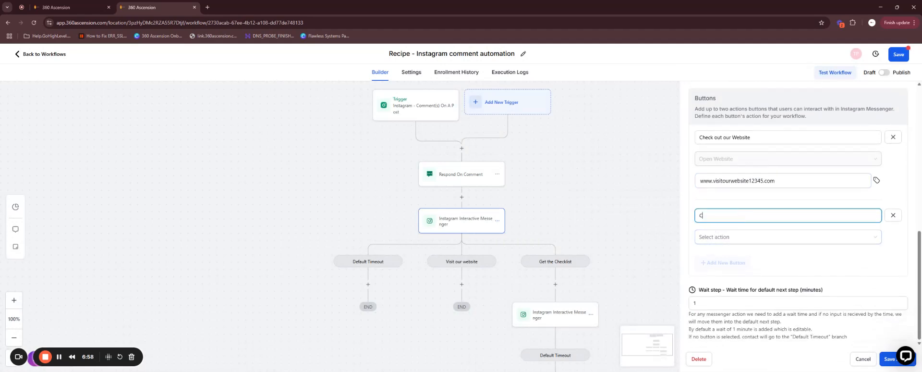
type("heck out our Checklist")
- Set the checklist button to Open Website with the link abc.com and save the messenger action
left_click(726, 239)
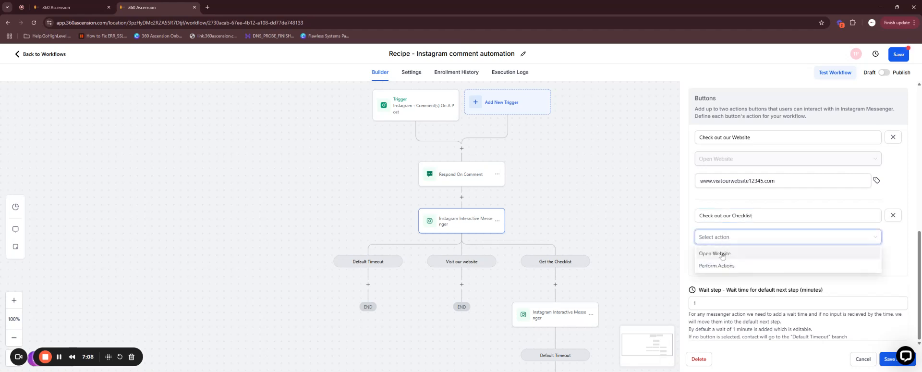
left_click(722, 255)
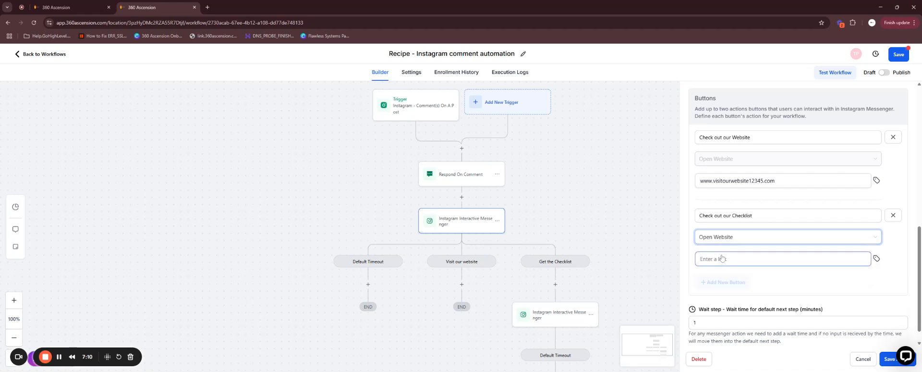
left_click(723, 259)
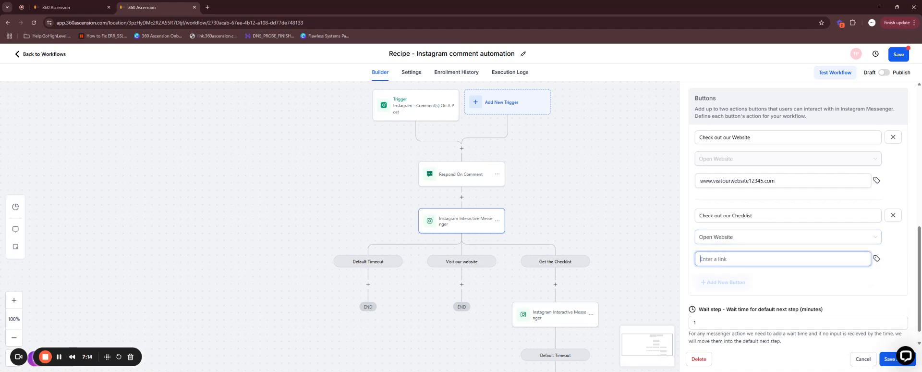
scroll(724, 260, "down", 1)
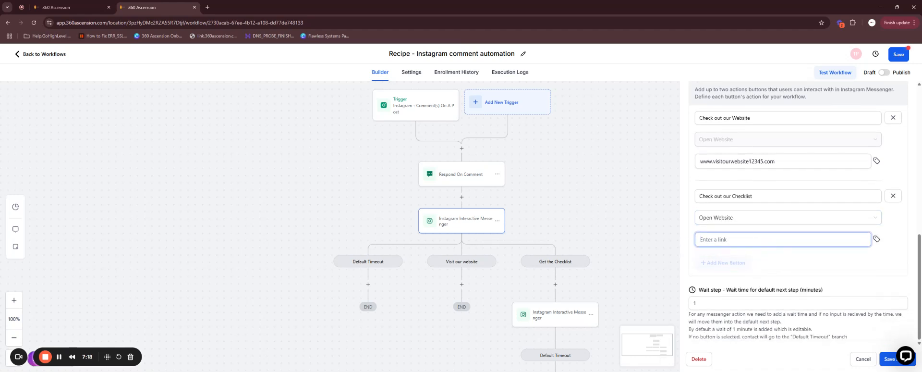
type("abc.com")
left_click(888, 361)
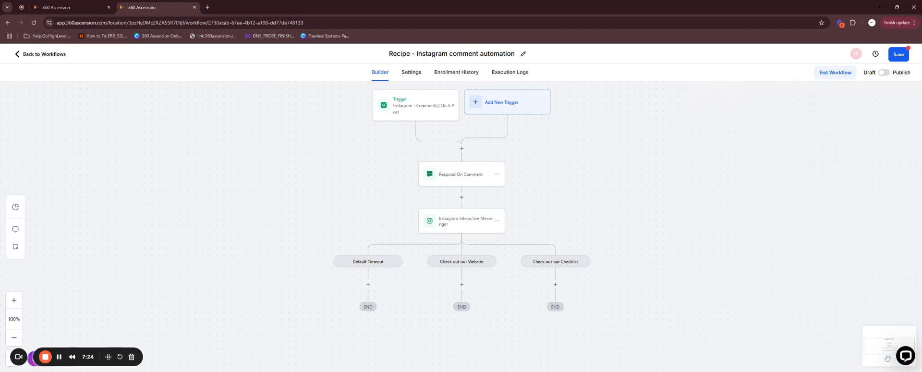
- Review the workflow's branches and save the Instagram comment automation workflow
scroll(509, 235, "down", 1)
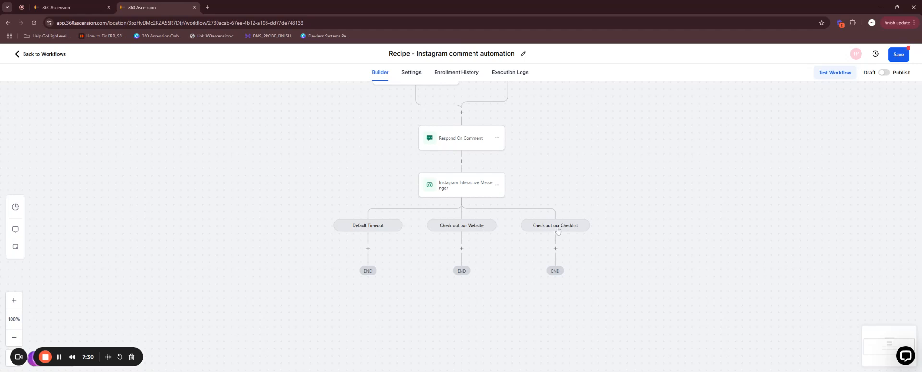
scroll(443, 198, "up", 2)
scroll(500, 186, "down", 1)
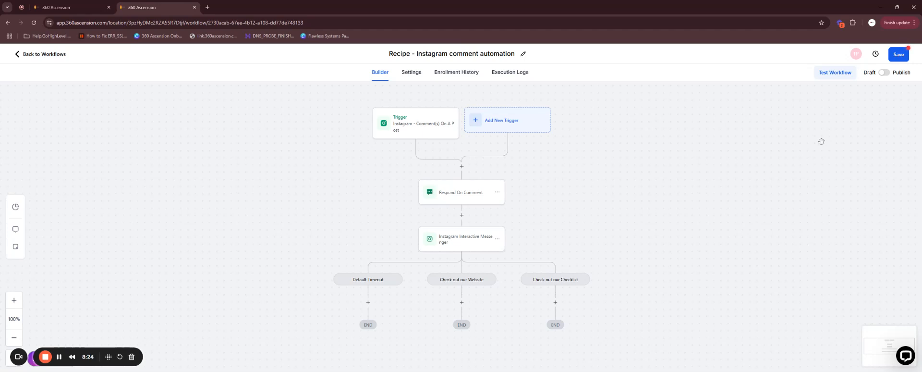
left_click(895, 56)
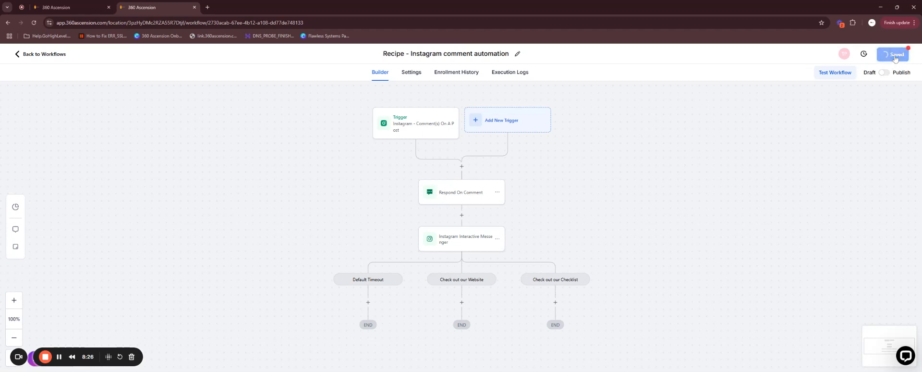